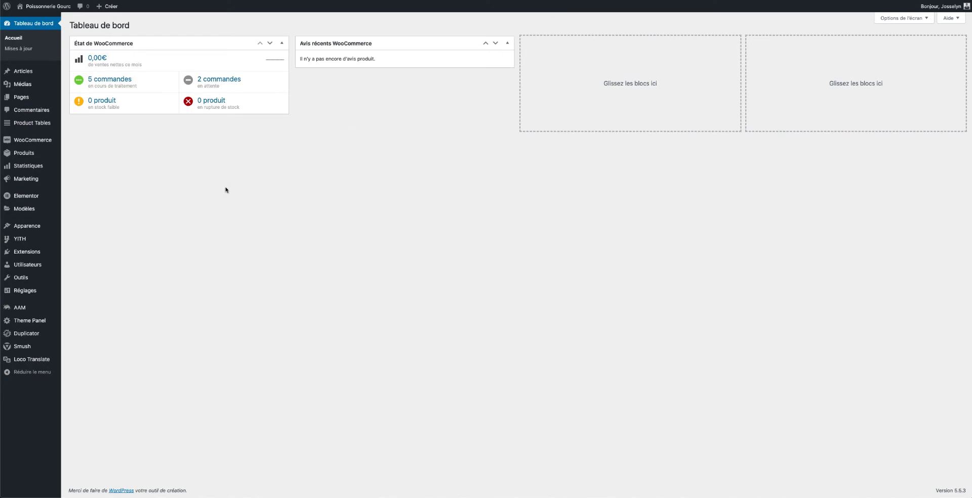
Open the YITH Custom Order Status plugin and review its general settings and its list of order statuses
mouse_move(43, 245)
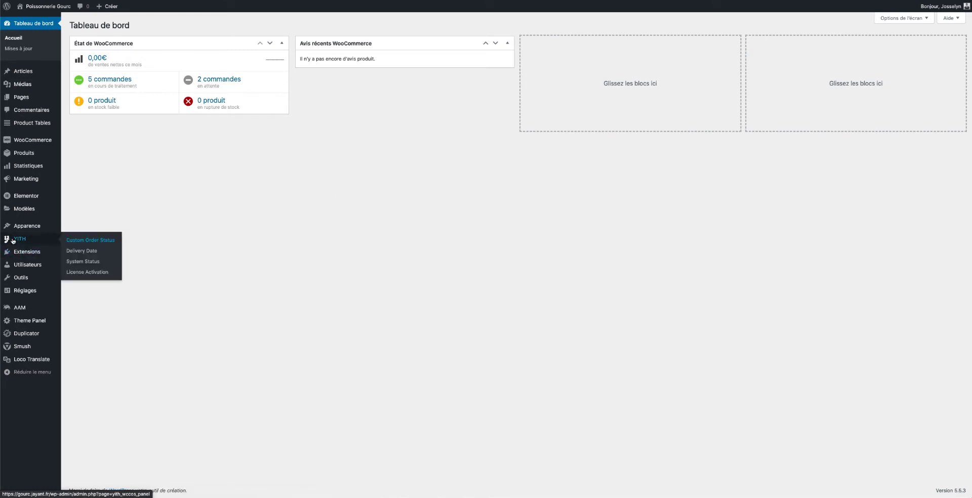
click(81, 238)
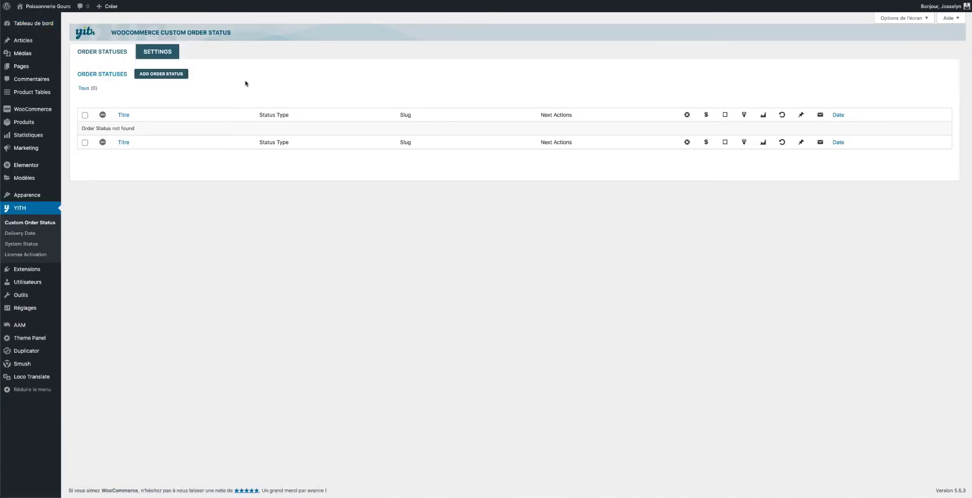
click(166, 53)
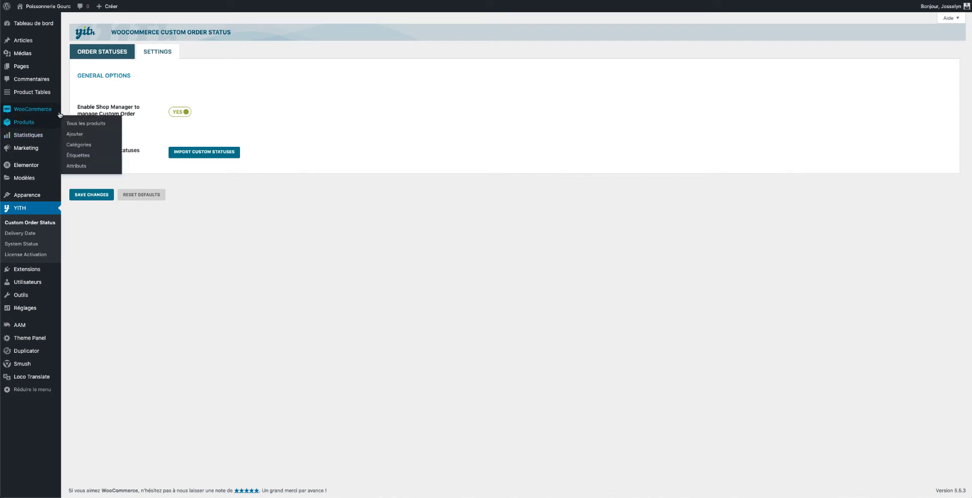
mouse_move(46, 110)
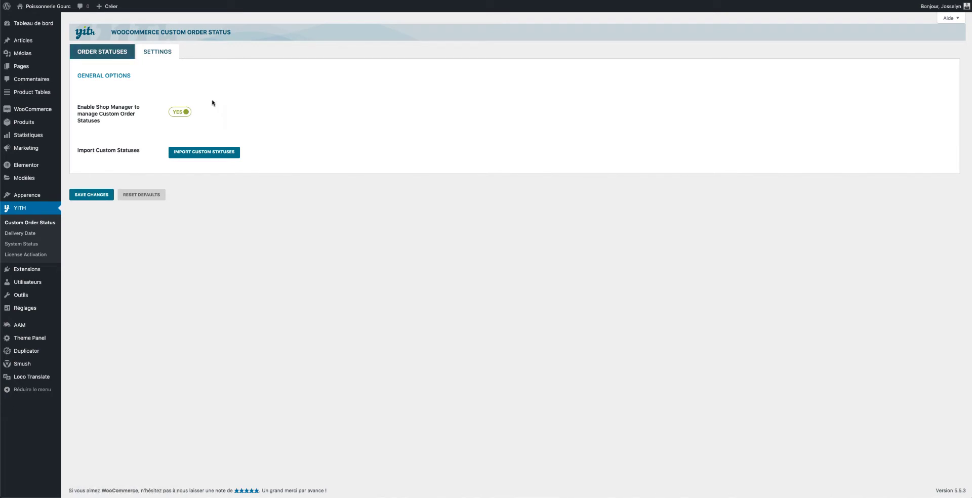
click(182, 113)
click(182, 113)
click(104, 54)
click(544, 126)
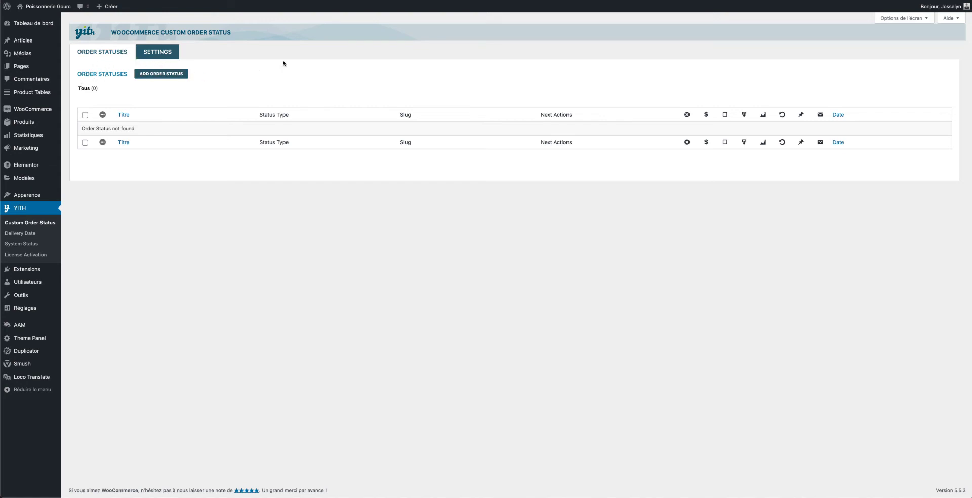
Add a new order status titled "En cours de préparation", keeping Custom Status as its type
click(175, 75)
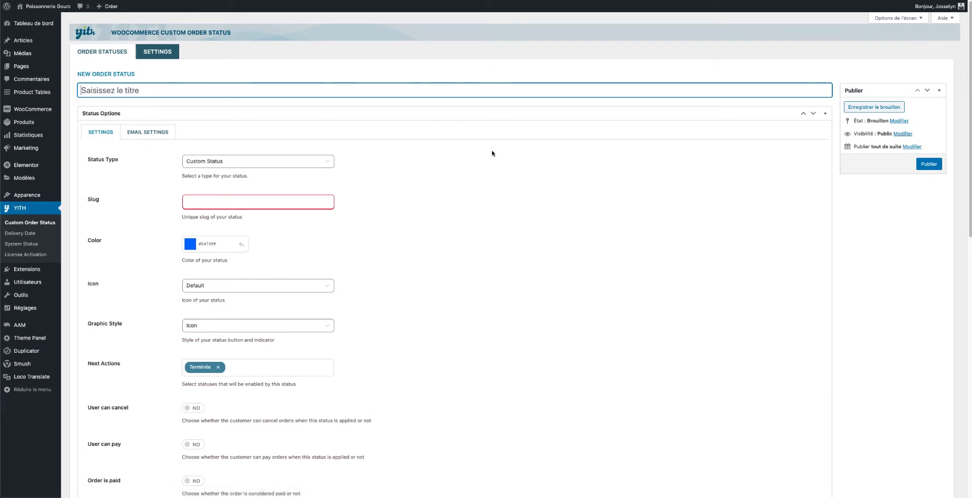
text(En cours de prép)
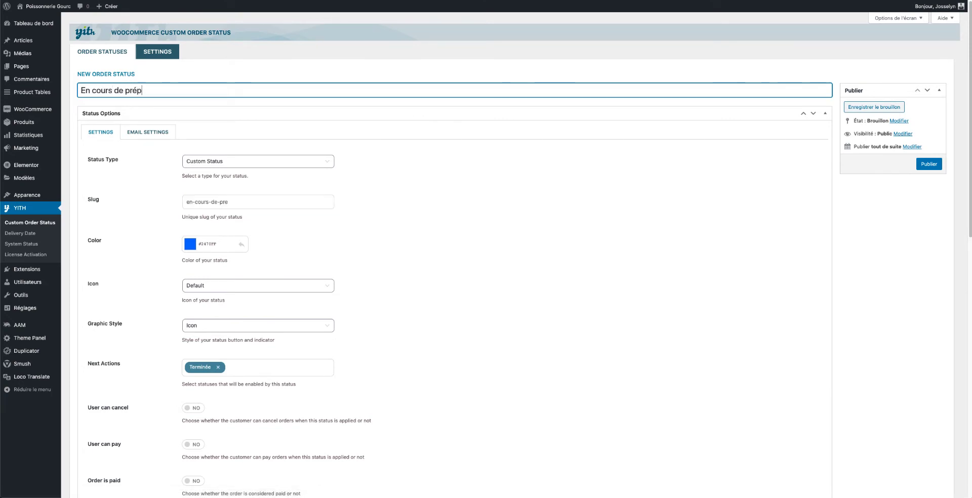
text(aration)
click(441, 170)
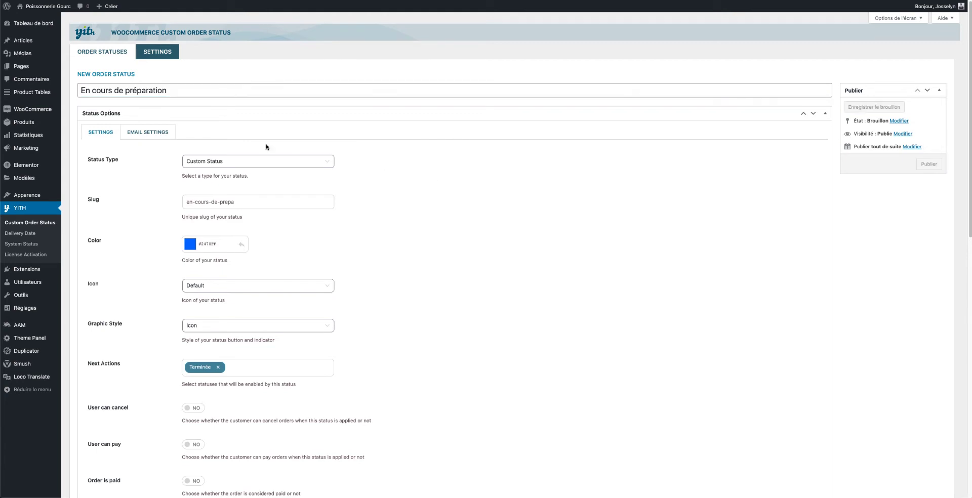
click(286, 160)
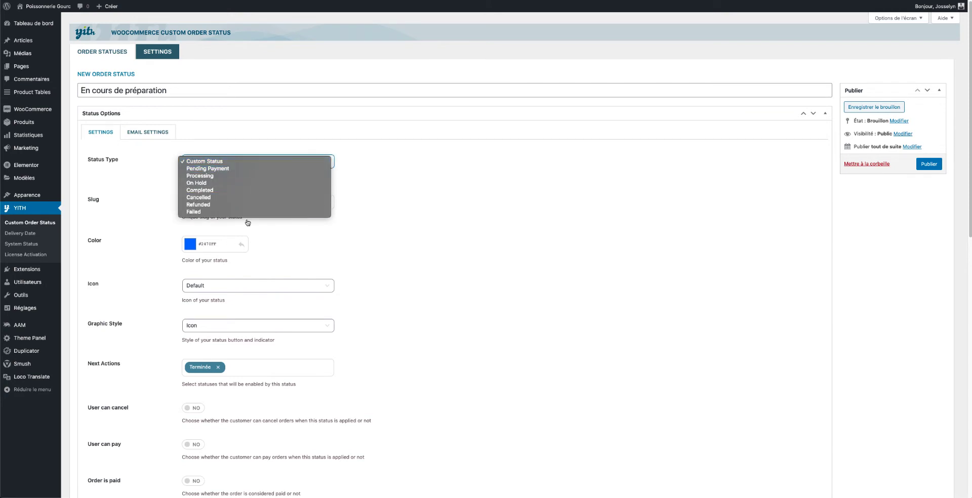
click(400, 161)
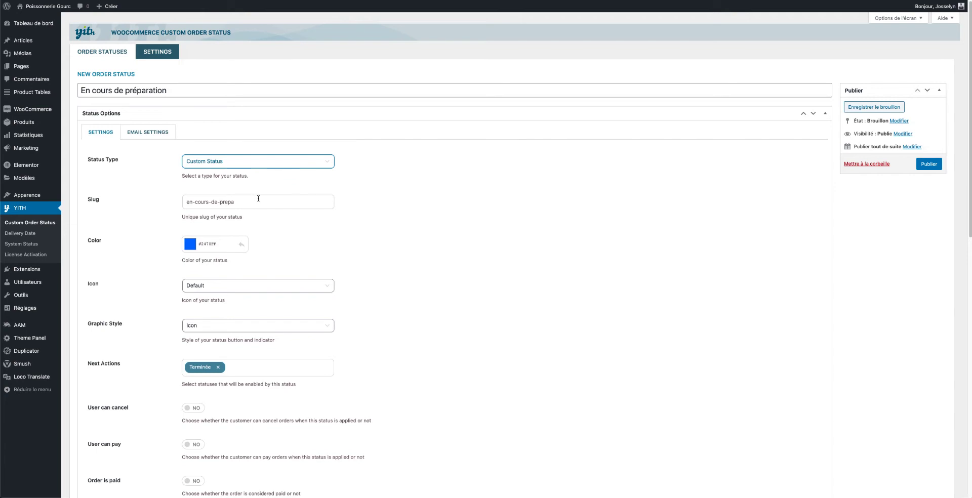
Check how the existing order states are labelled and coloured in the WooCommerce orders list
click(218, 205)
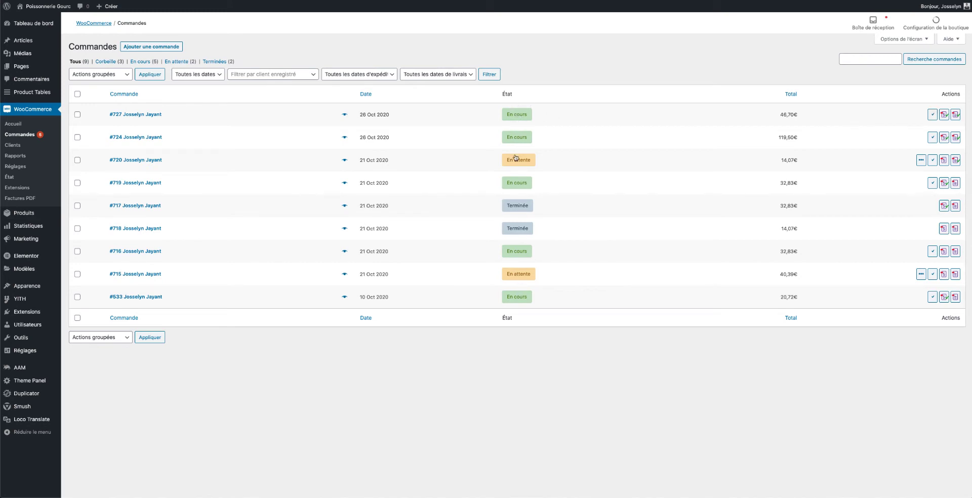
mouse_move(521, 137)
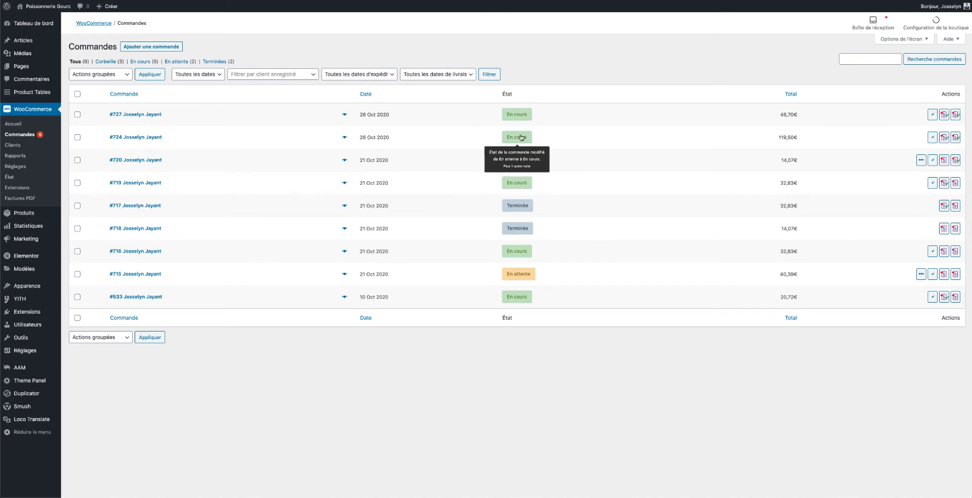
mouse_move(526, 119)
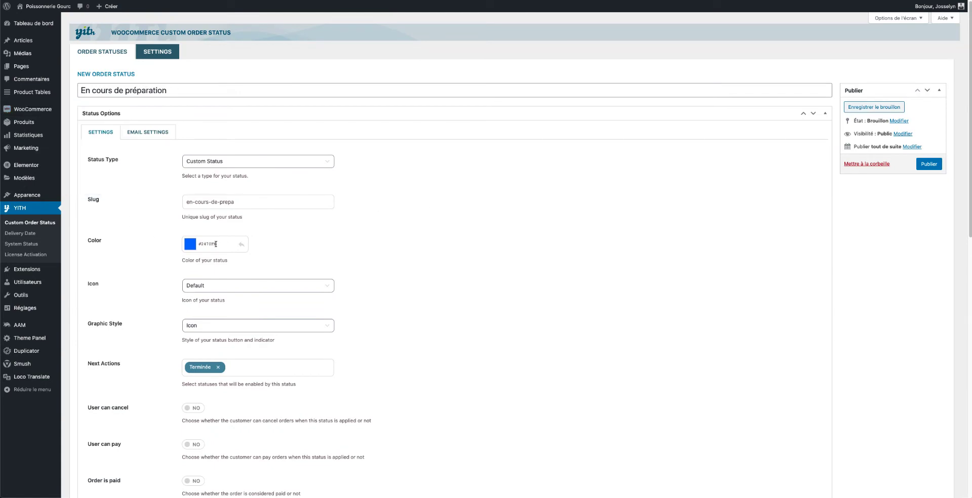
Set the icon option of the new "En cours de préparation" status to Icon
scroll(412, 245, down, 2)
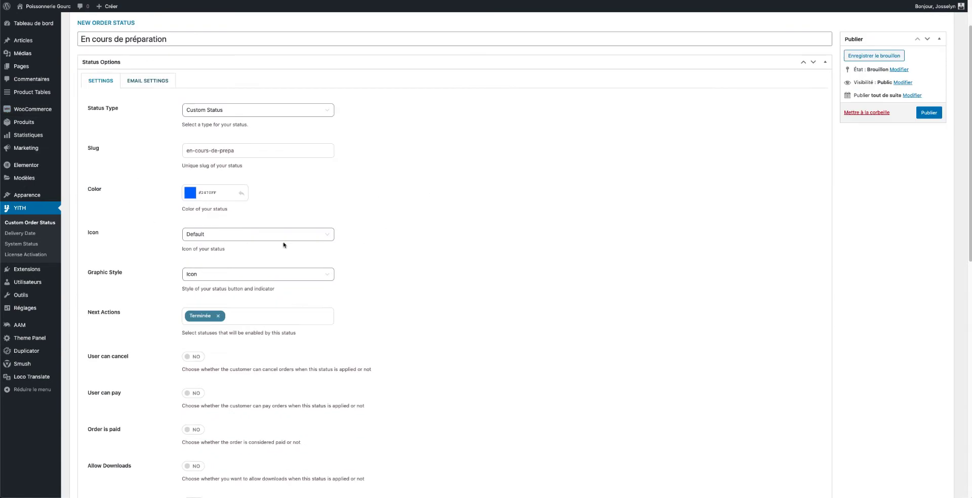
click(275, 240)
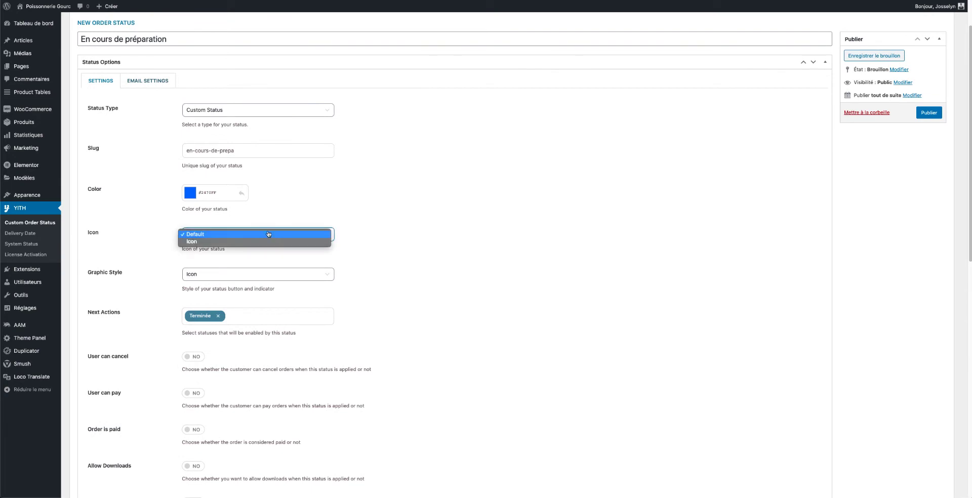
click(254, 245)
scroll(413, 243, down, 1)
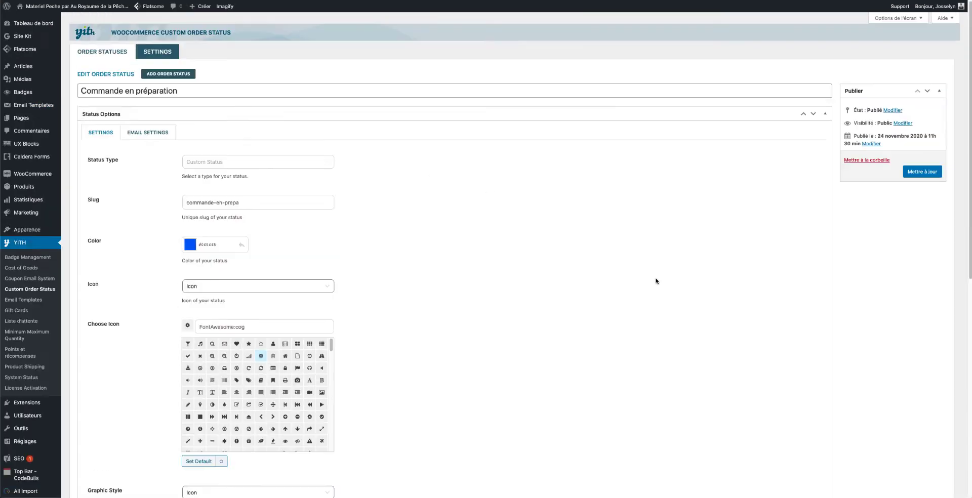
Switch to the Materiel Peche site and examine the icon library, graphic style and other settings of its "Commande en préparation" status
scroll(500, 290, down, 2)
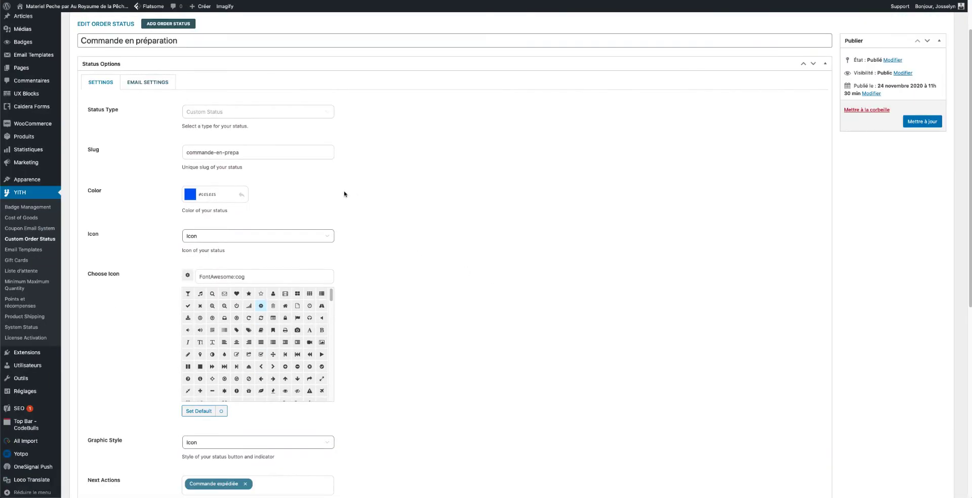
scroll(302, 286, down, 1)
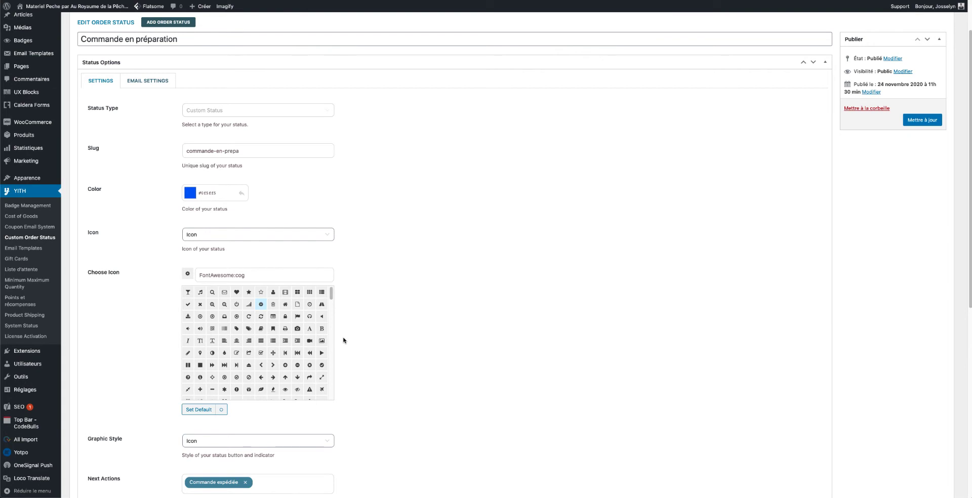
scroll(279, 336, down, 3)
scroll(279, 337, down, 10)
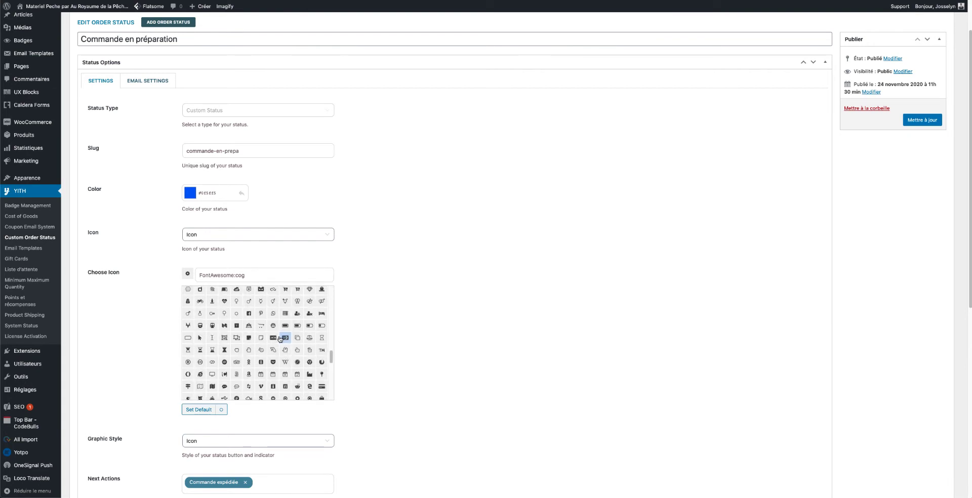
scroll(373, 319, down, 3)
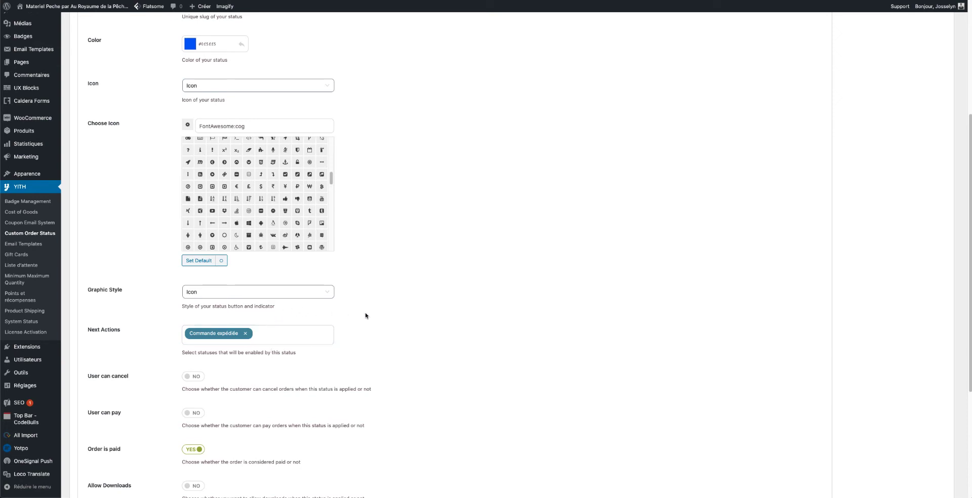
scroll(397, 316, down, 1)
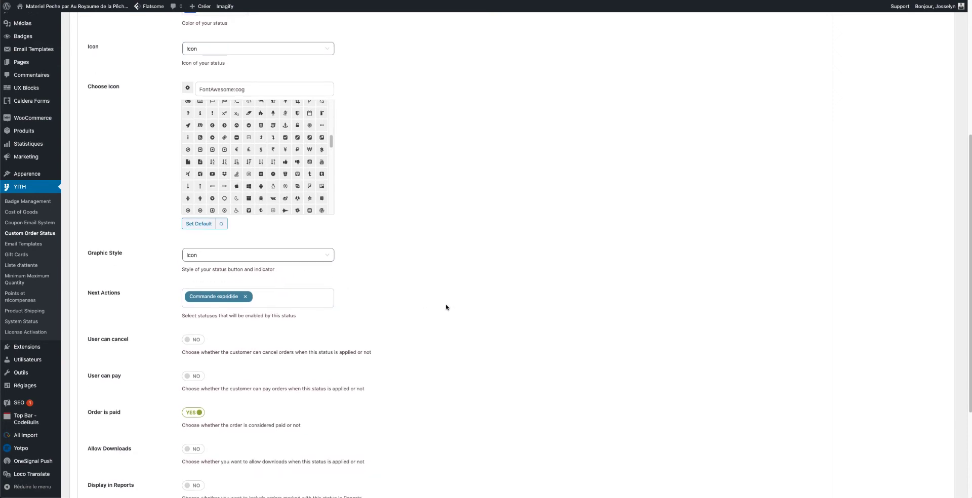
scroll(490, 315, down, 3)
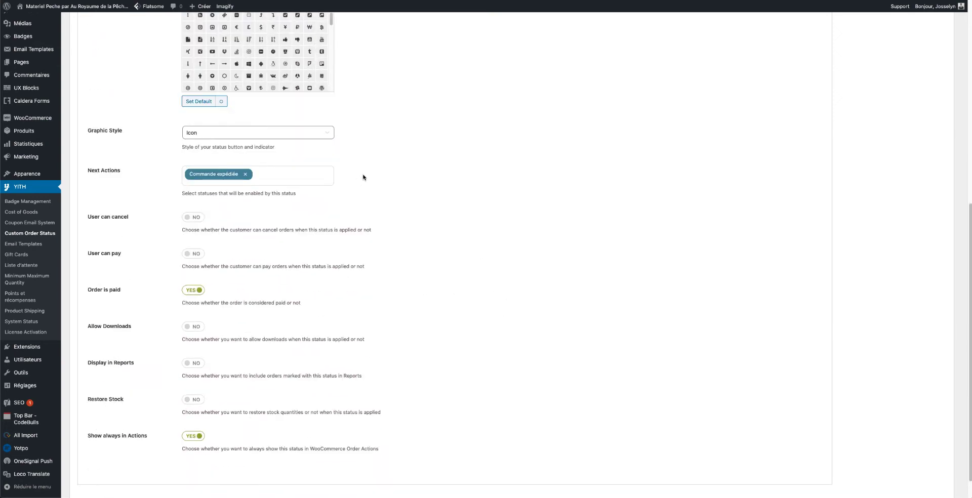
scroll(404, 167, up, 3)
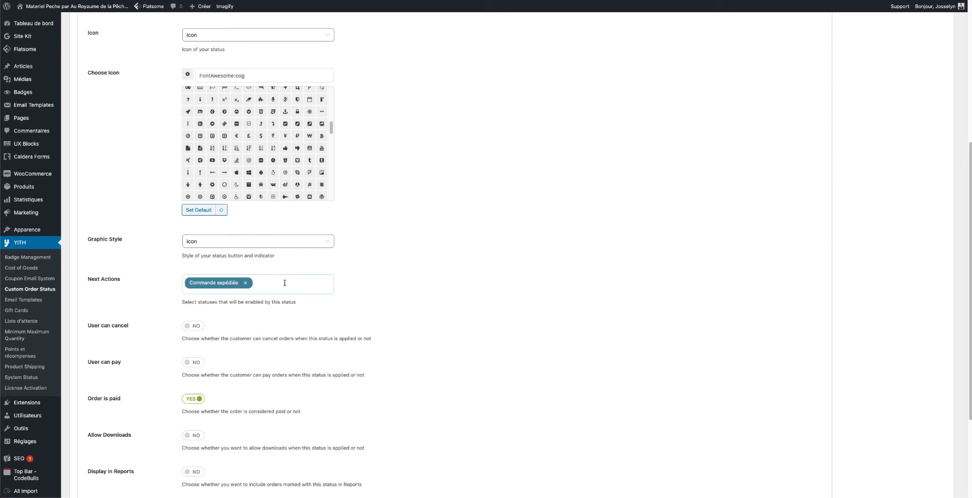
scroll(354, 289, up, 6)
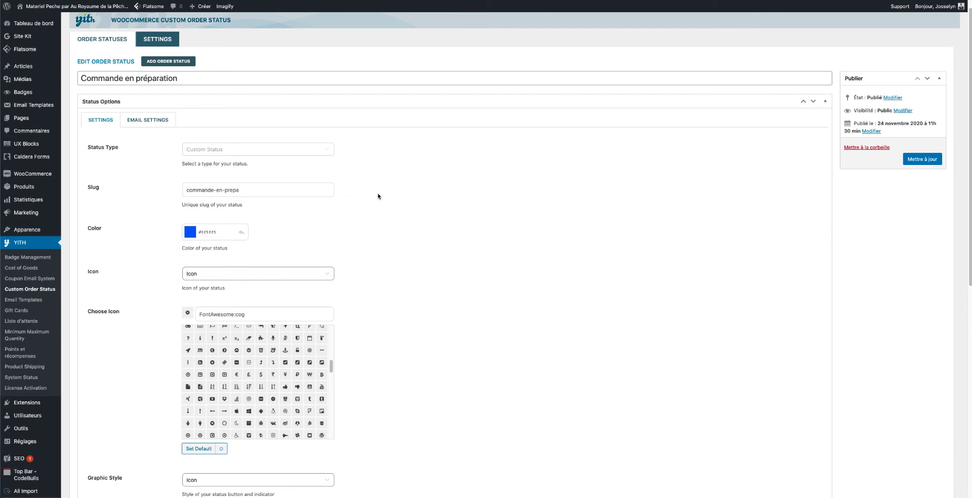
Examine the Next Actions selection and the cancellation, payment, download and stock options of the "Commande en préparation" status
triple_click(424, 203)
click(414, 206)
scroll(473, 207, down, 8)
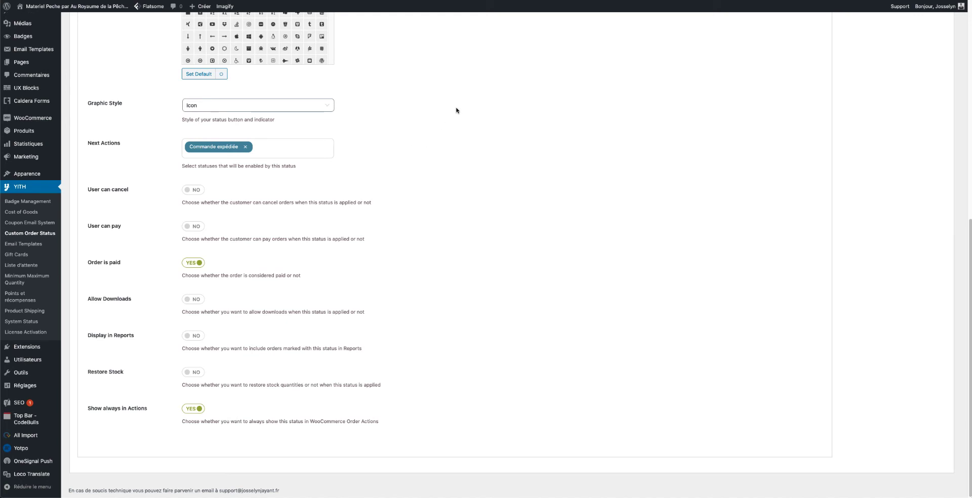
scroll(384, 159, up, 7)
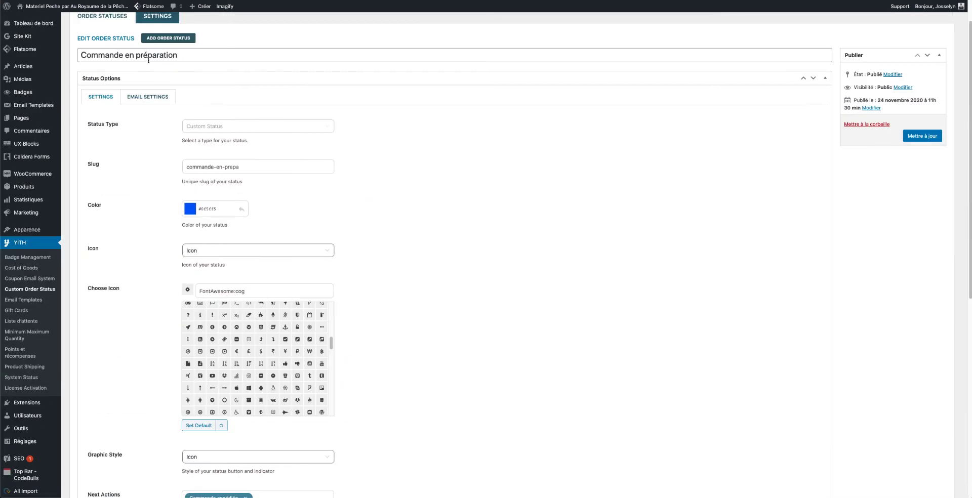
scroll(282, 133, down, 6)
drag(87, 171, 132, 172)
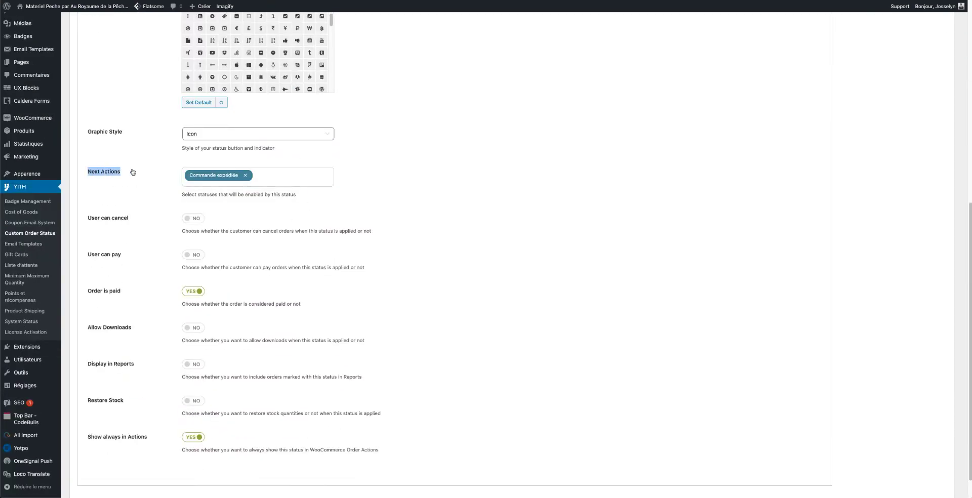
click(146, 160)
scroll(418, 164, up, 1)
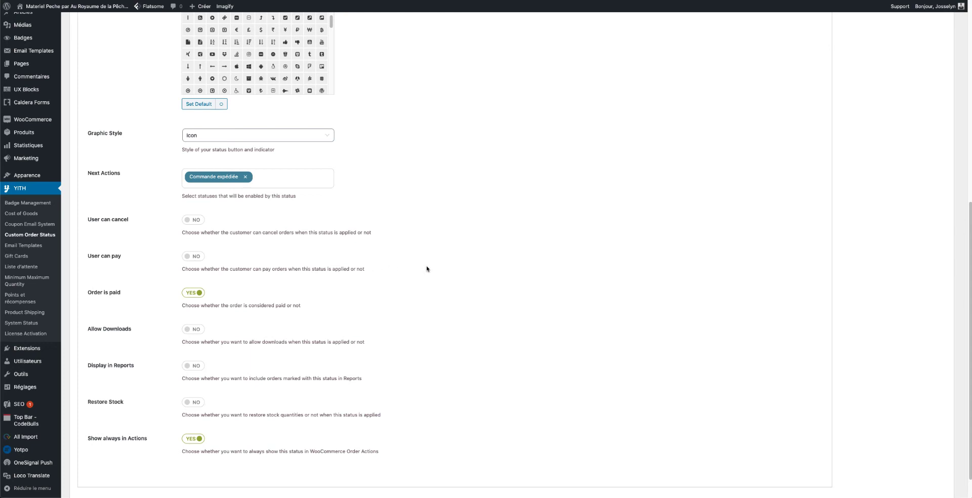
triple_click(441, 263)
click(413, 262)
Check the Show always in Actions option and update the "Commande en préparation" status
scroll(273, 304, down, 2)
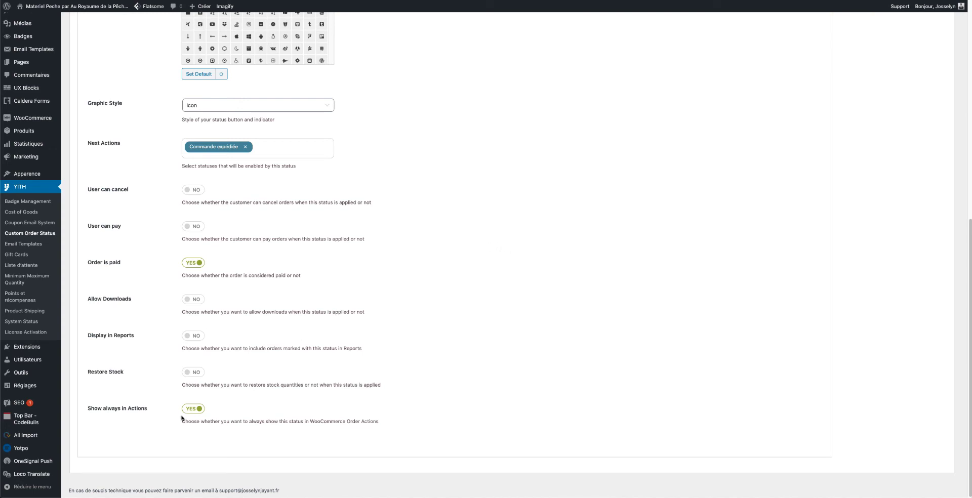
scroll(606, 345, up, 8)
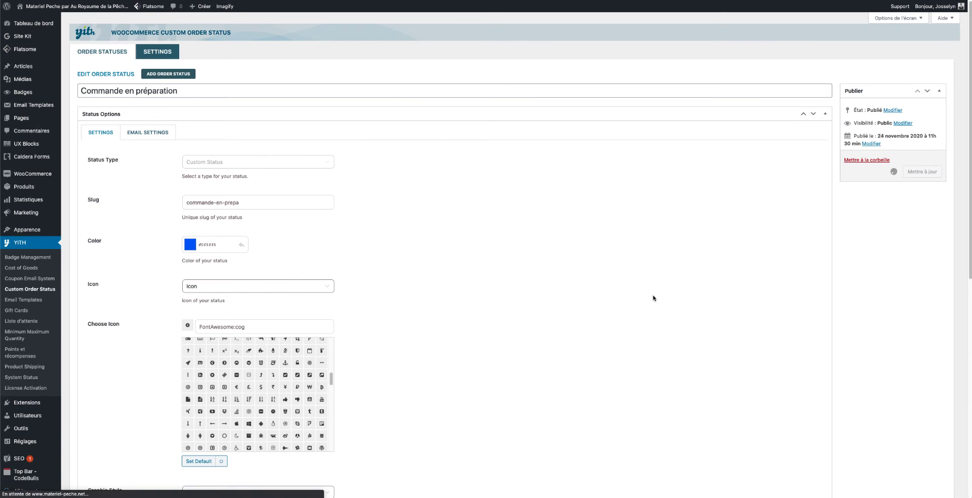
scroll(648, 291, down, 7)
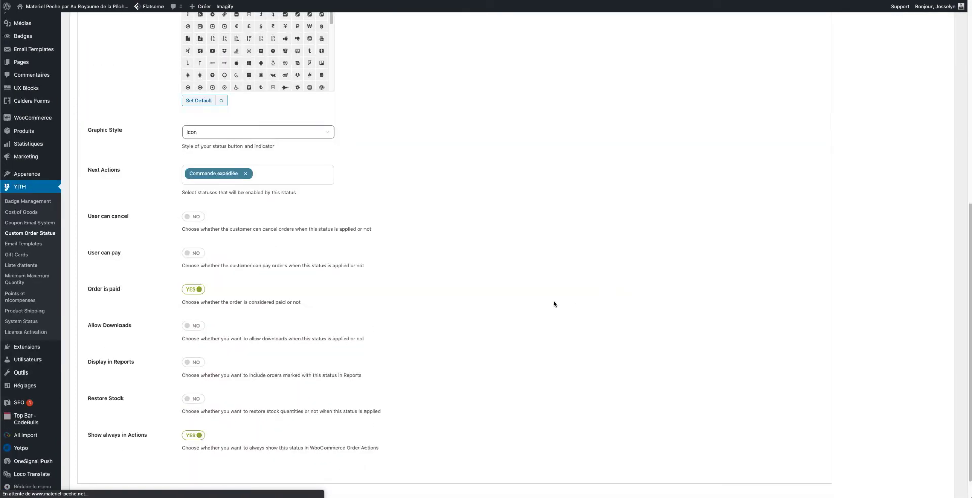
scroll(552, 304, up, 7)
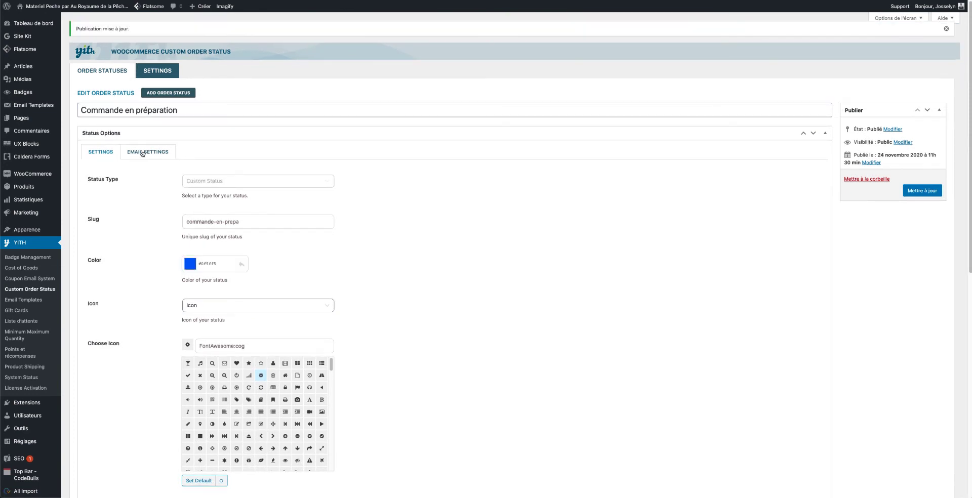
Open the email settings of the "Commande en préparation" status and examine the recipients, sender, subject, heading and custom message
click(152, 149)
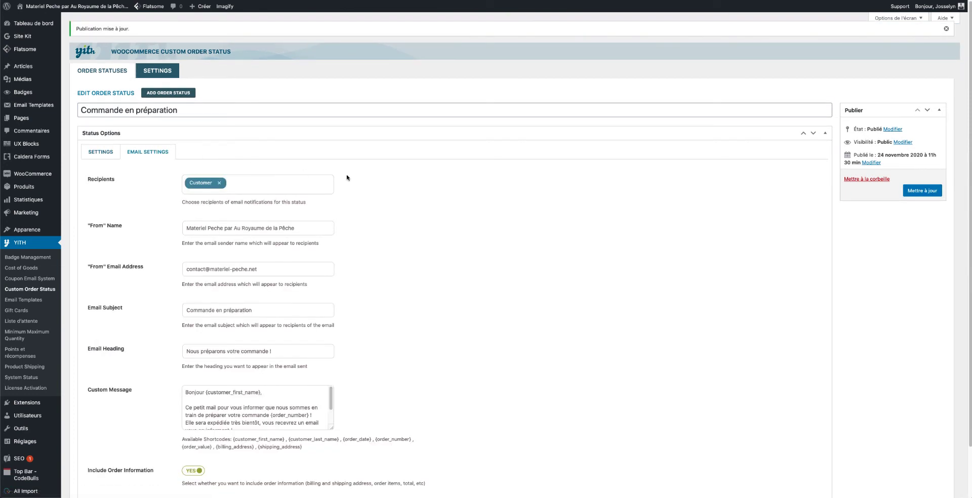
scroll(428, 188, down, 1)
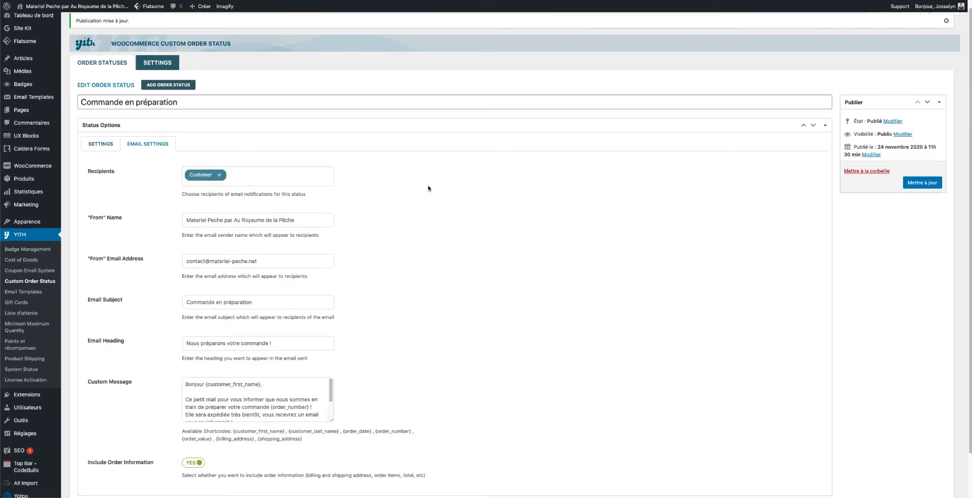
scroll(428, 188, down, 1)
scroll(428, 189, down, 2)
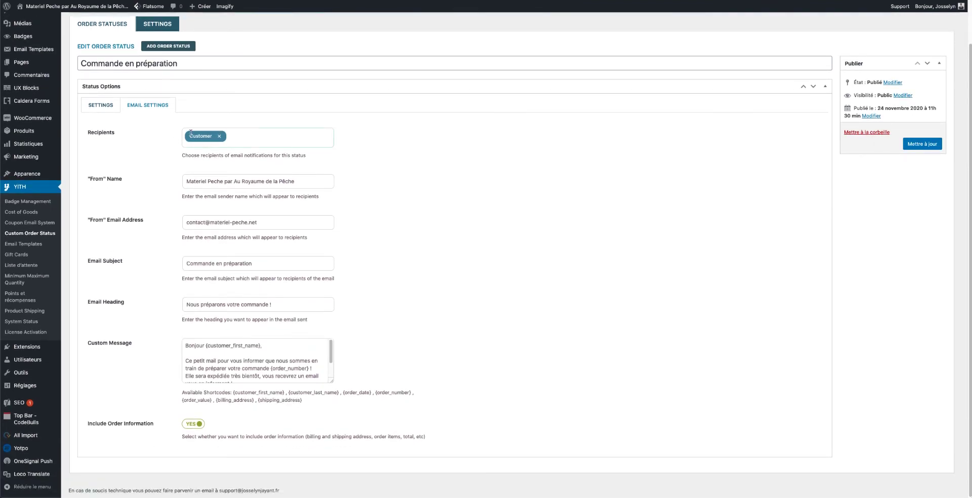
Examine the available Recipients options for the "Commande en préparation" email without changing the Customer selection
click(242, 135)
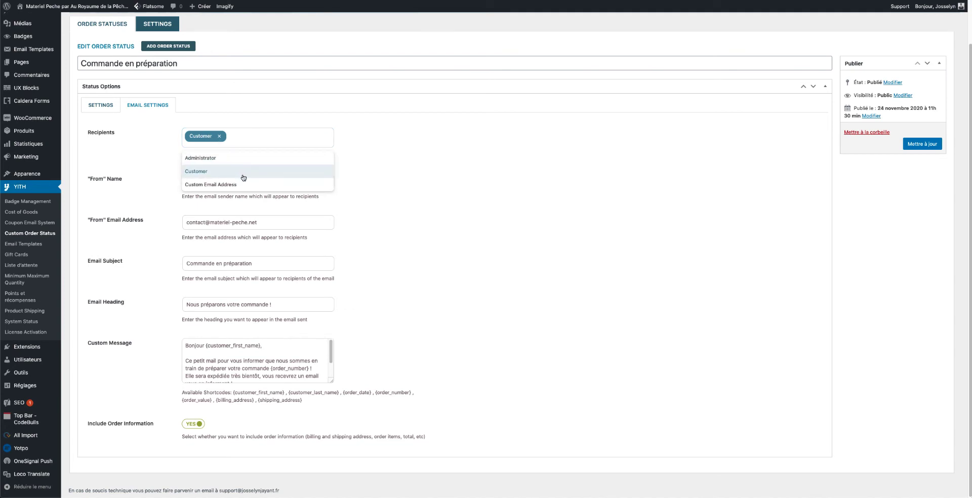
click(364, 165)
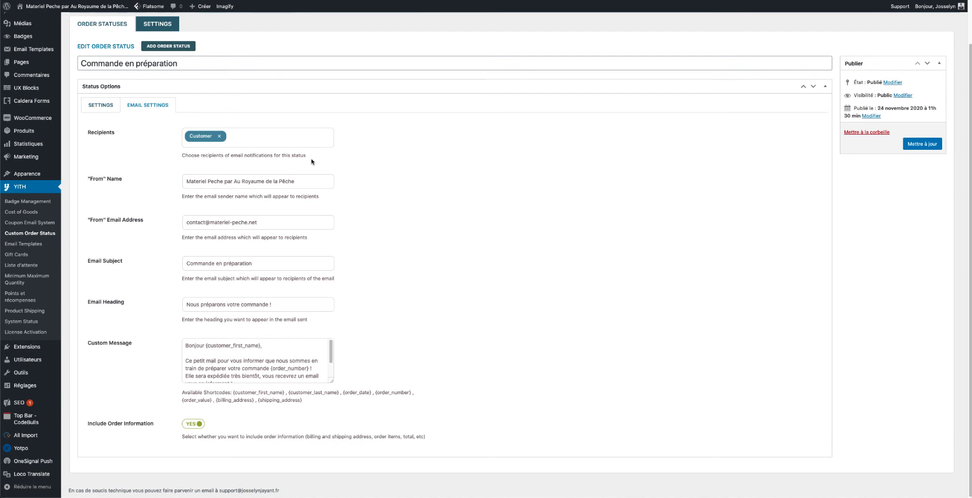
click(258, 140)
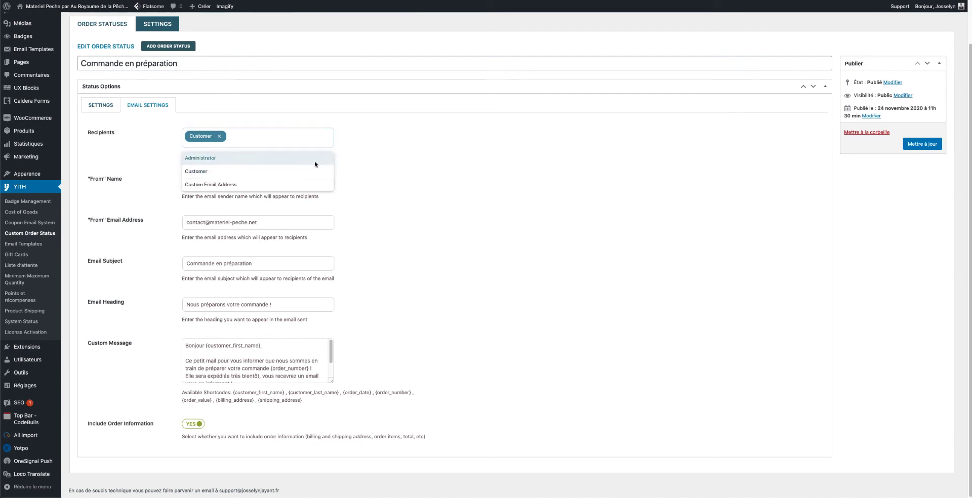
click(395, 168)
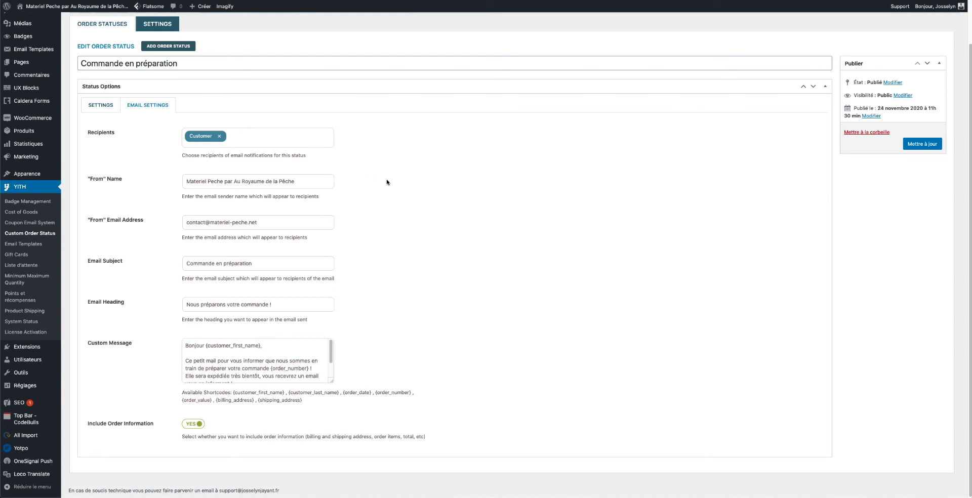
click(439, 224)
Enlarge the Custom Message box of the "Commande en préparation" email and read its full text
drag(331, 381, 391, 439)
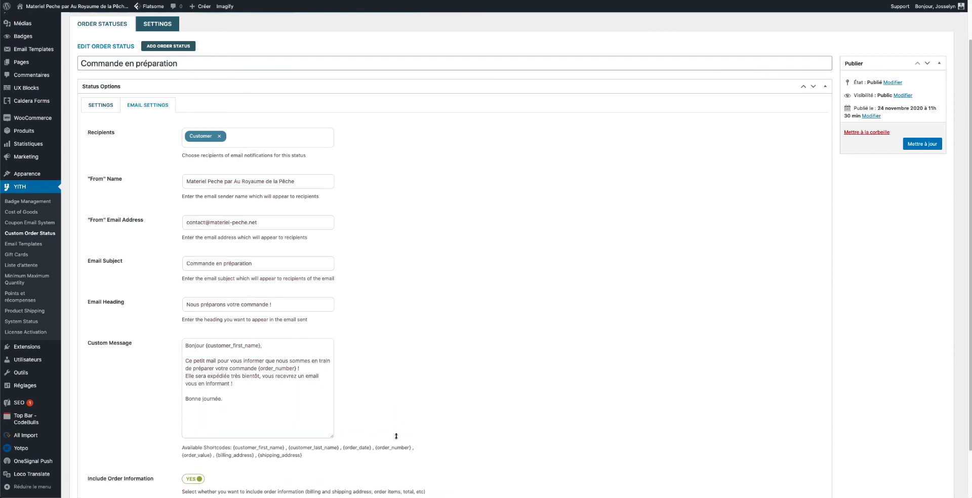
scroll(442, 354, down, 3)
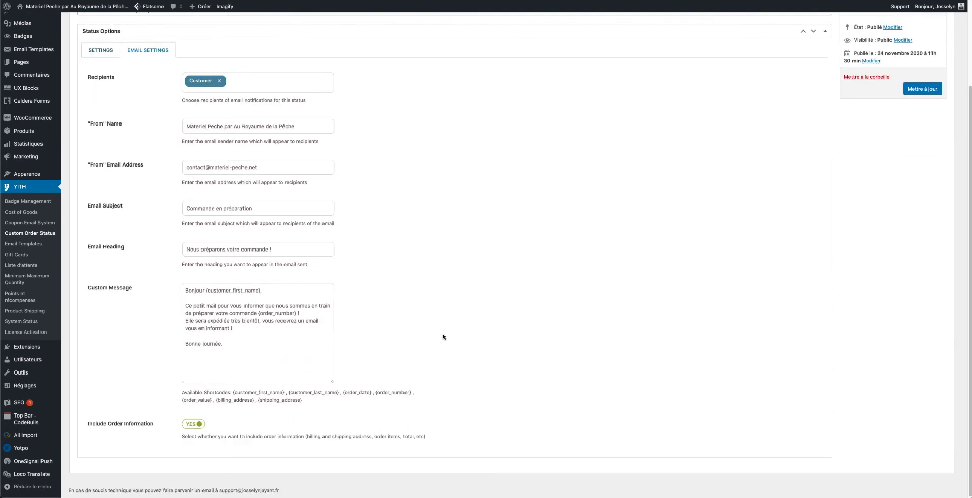
drag(200, 314, 233, 329)
click(228, 308)
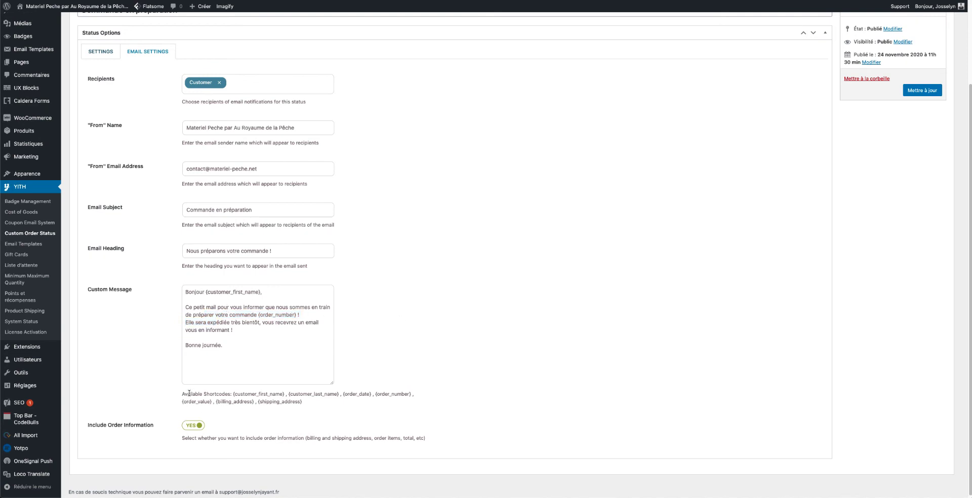
Examine the available shortcodes under the Custom Message and how the message uses the customer first name and order number ones
drag(182, 394, 314, 401)
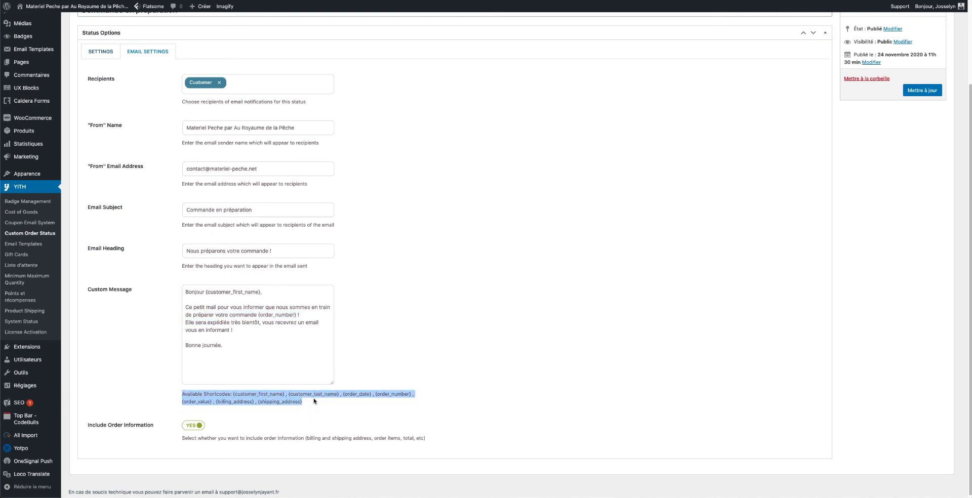
click(316, 402)
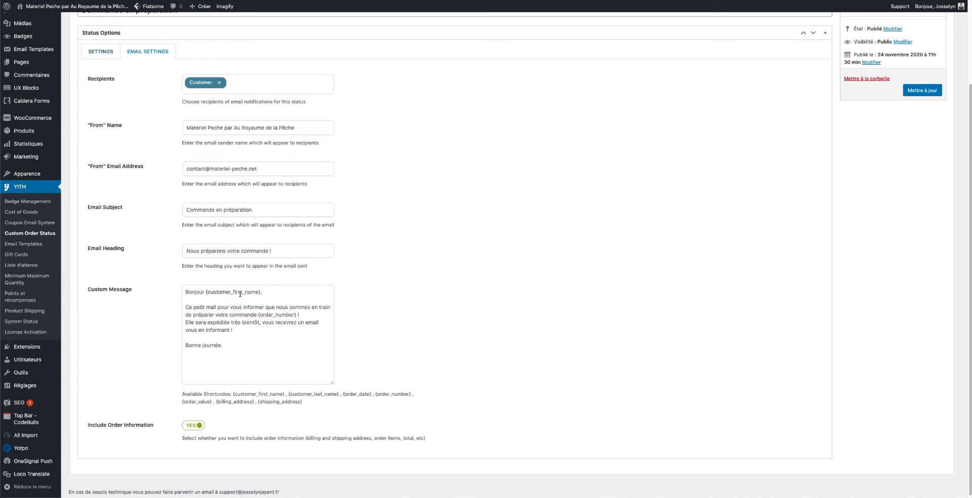
click(298, 315)
scroll(405, 151, up, 2)
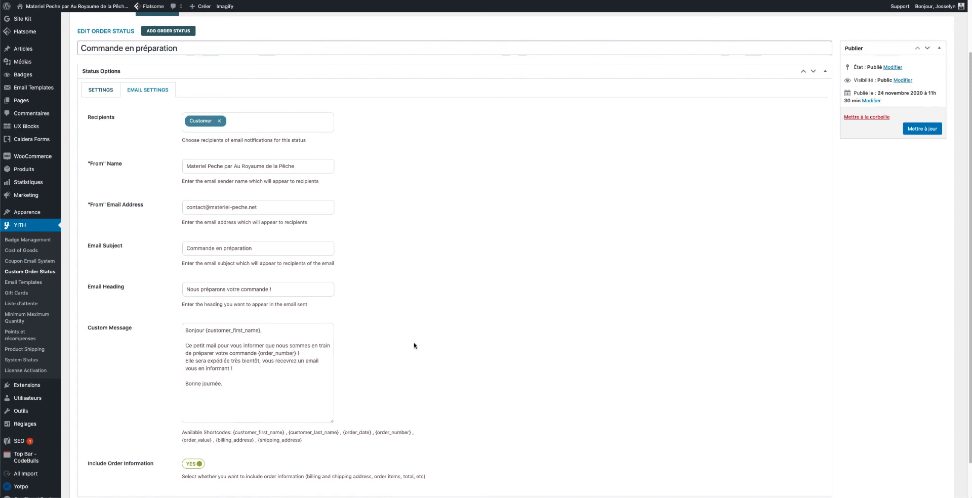
scroll(552, 318, down, 1)
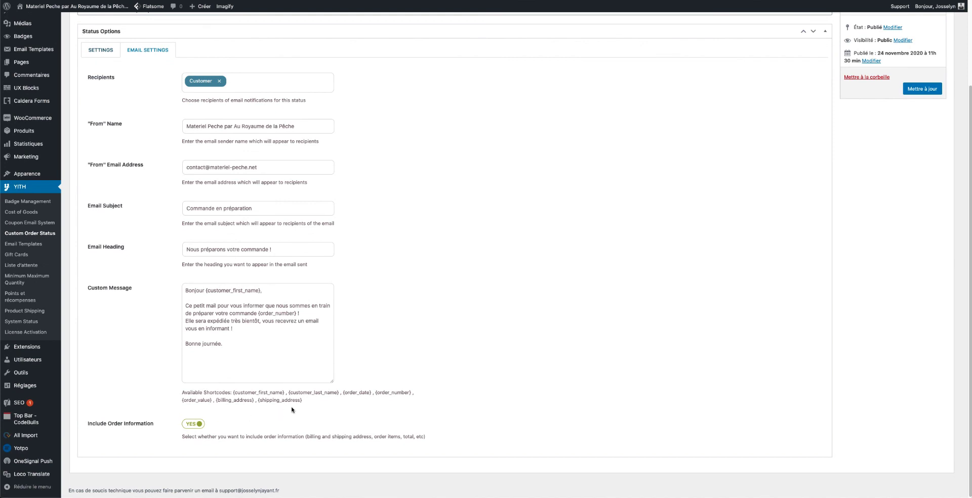
triple_click(360, 392)
click(441, 394)
scroll(451, 389, up, 1)
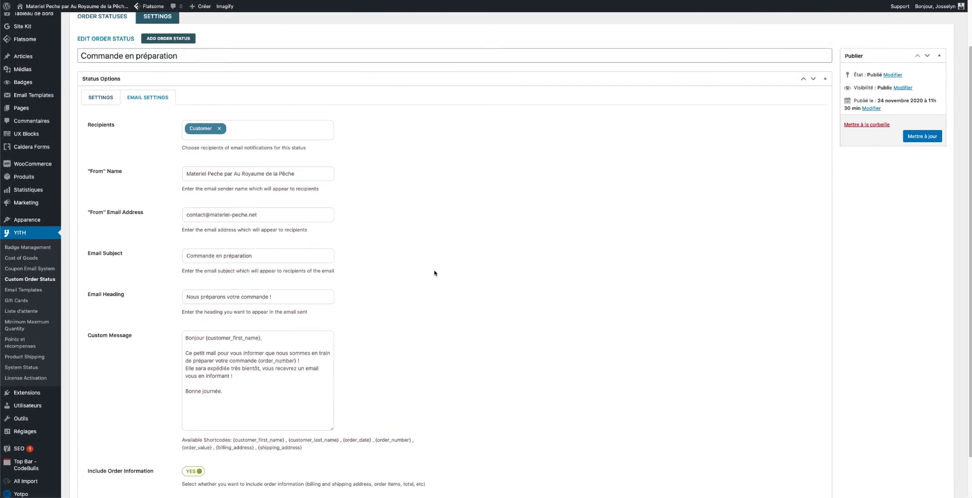
scroll(528, 205, up, 1)
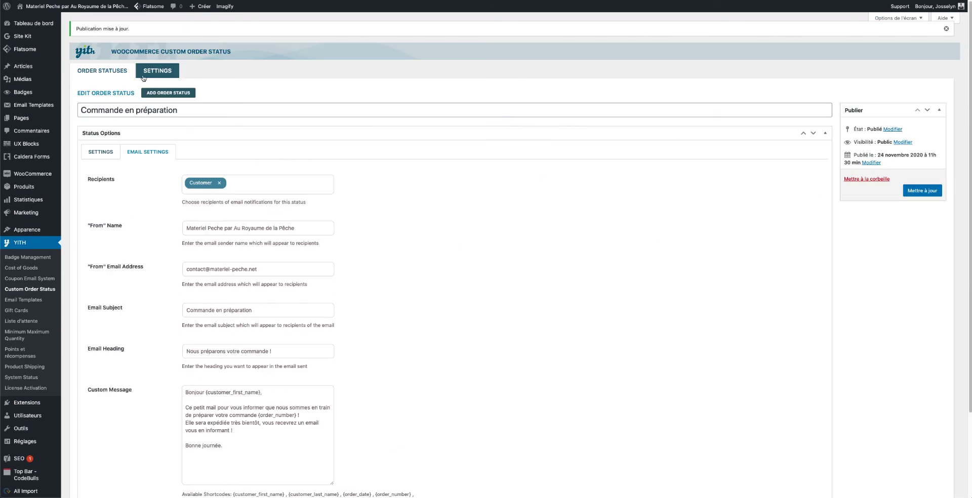
Return to the order statuses list, open the "Commande expédiée" status and examine its icon, Next Actions and other settings
click(110, 69)
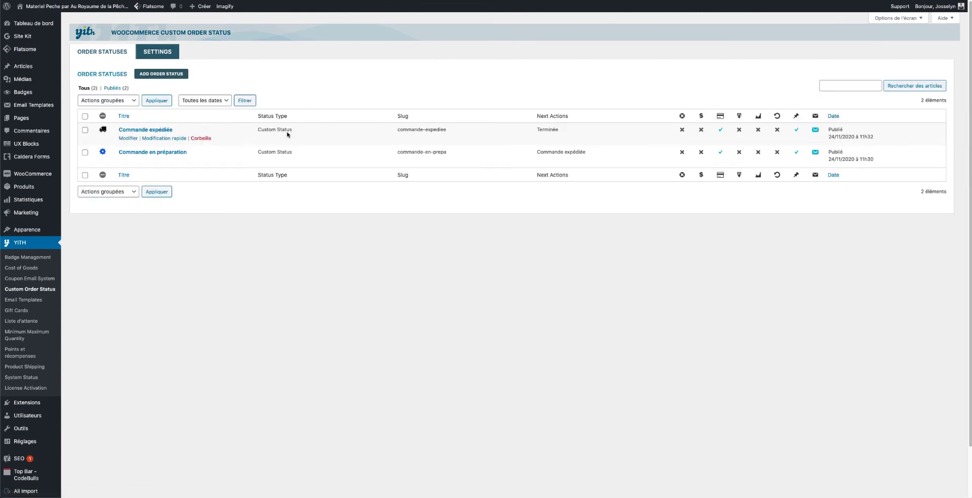
click(134, 130)
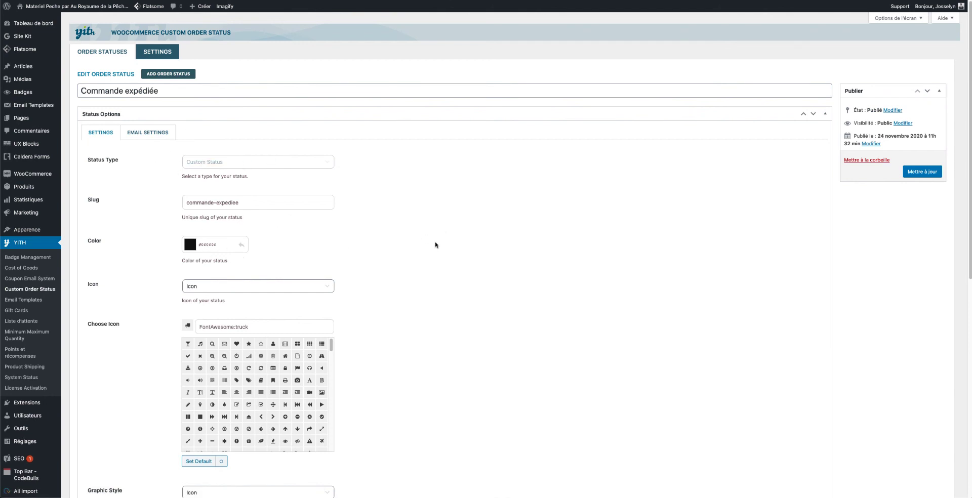
scroll(405, 228, down, 5)
scroll(263, 142, down, 3)
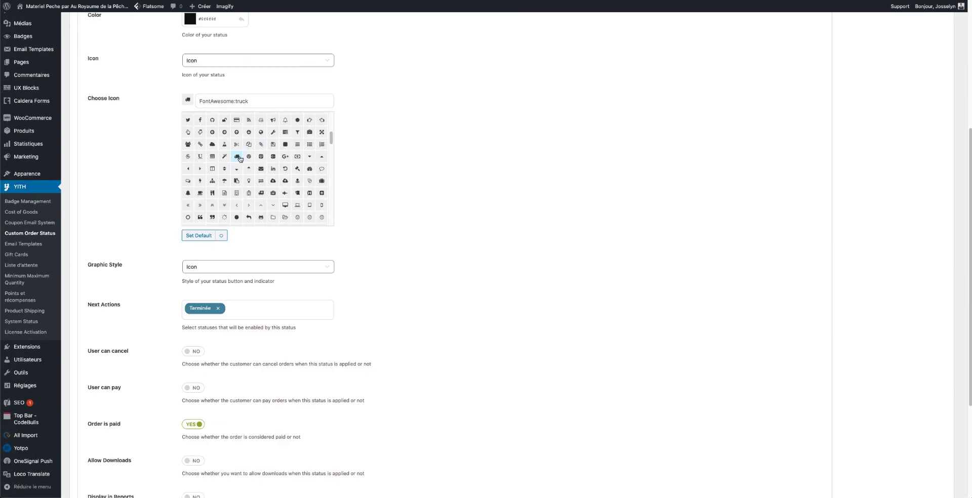
scroll(471, 191, down, 2)
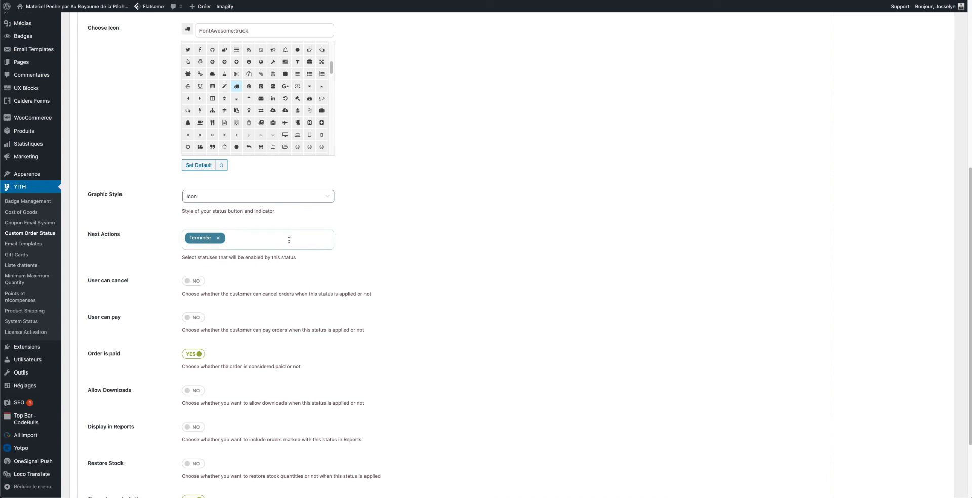
scroll(383, 227, down, 1)
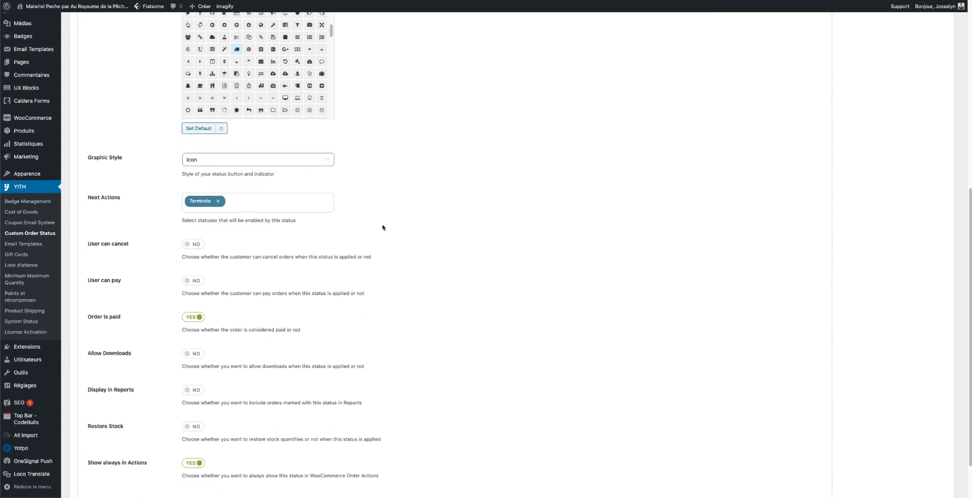
scroll(384, 227, down, 1)
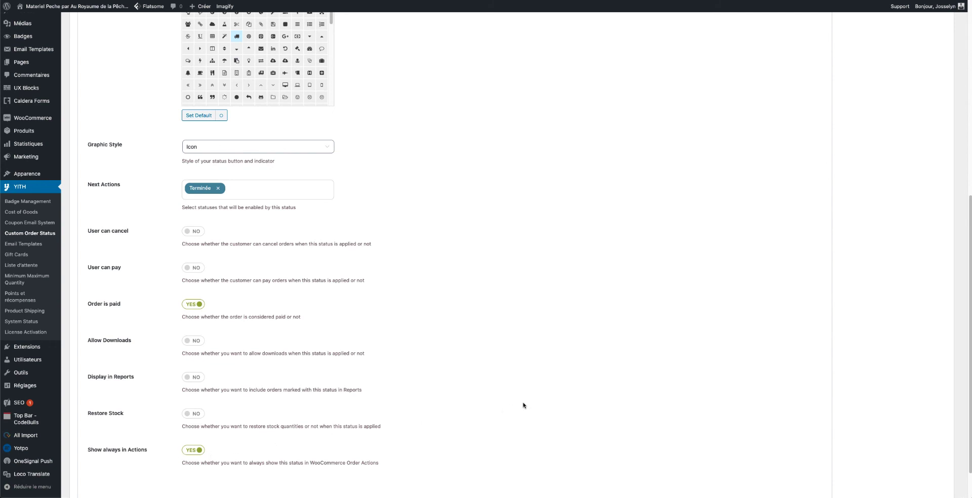
scroll(523, 403, up, 10)
Open the email settings of the "Commande expédiée" status and enlarge its Custom Message box to read the full text
click(155, 132)
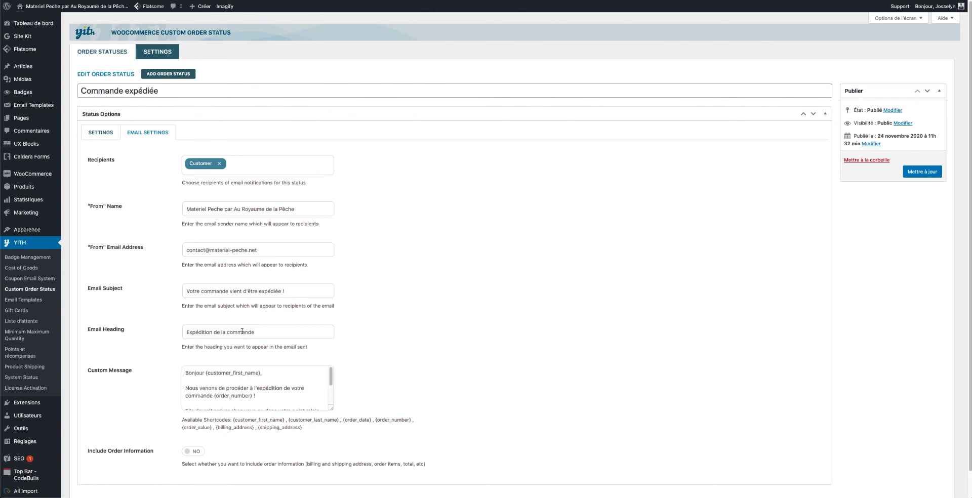
scroll(393, 306, down, 1)
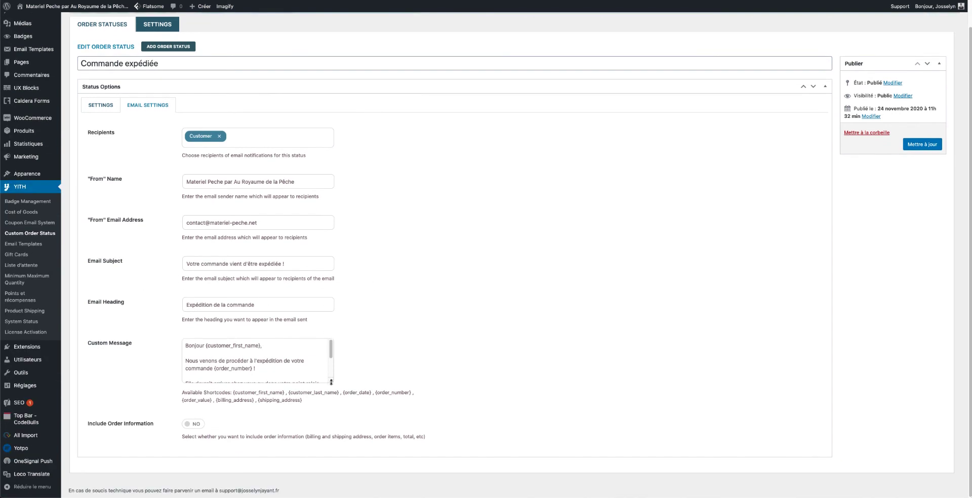
scroll(331, 382, down, 1)
drag(331, 353, 332, 422)
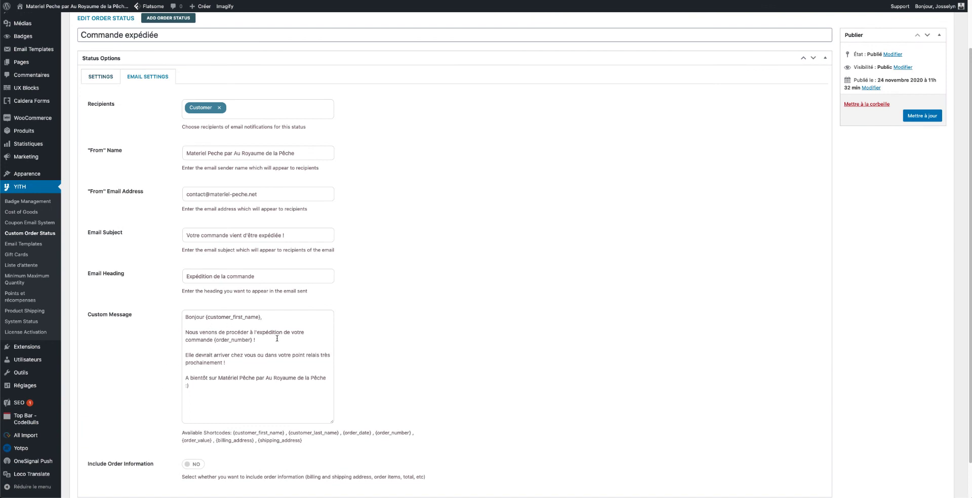
scroll(471, 321, up, 1)
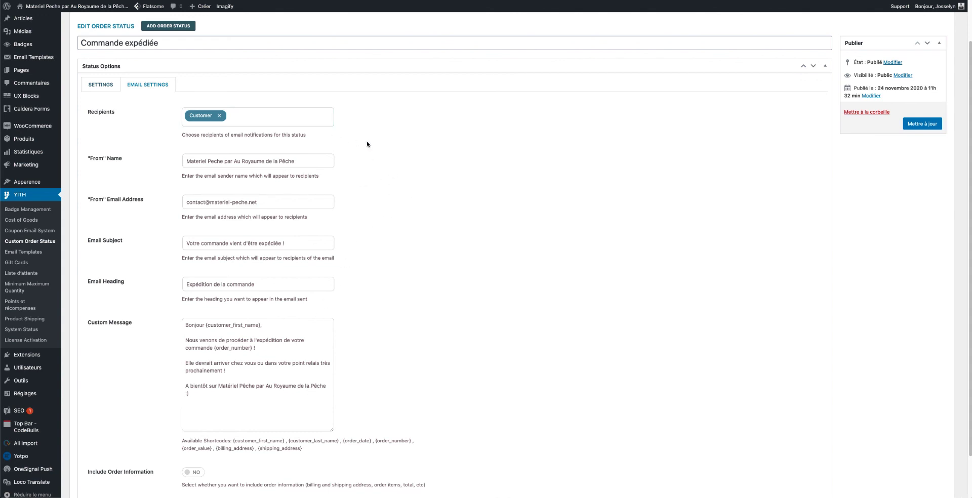
scroll(367, 145, up, 1)
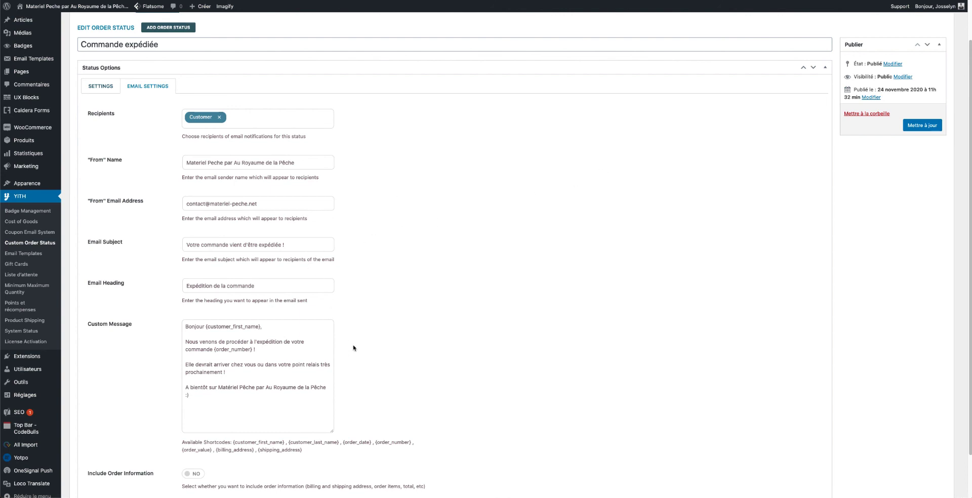
drag(332, 431, 336, 410)
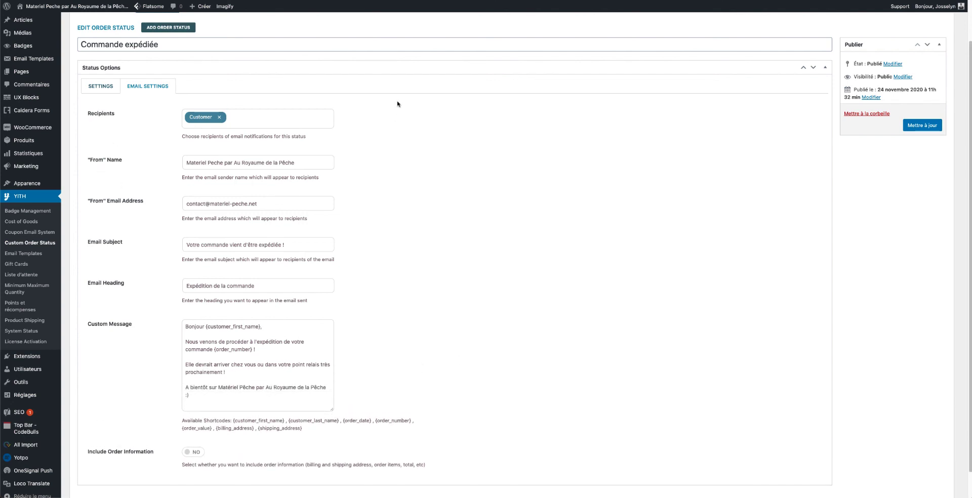
Open the WooCommerce orders list and examine how the custom statuses appear in the État column
mouse_move(39, 133)
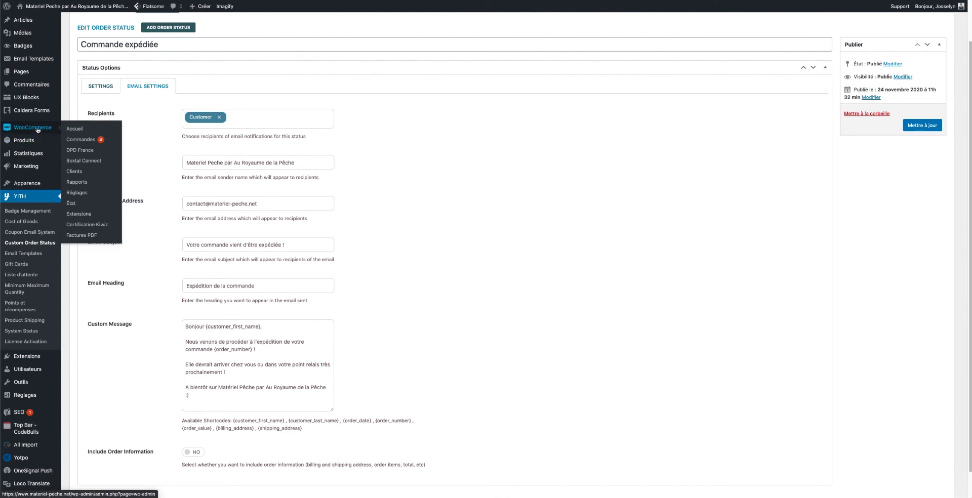
click(73, 140)
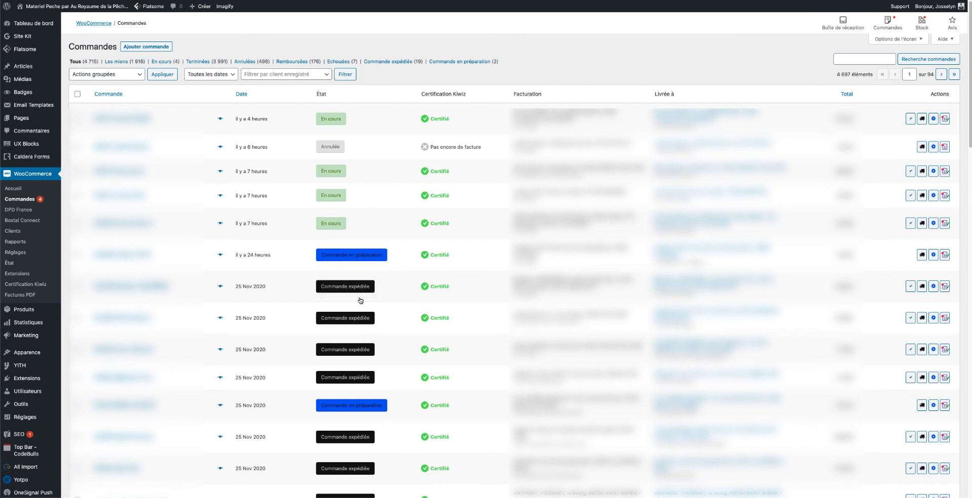
mouse_move(366, 291)
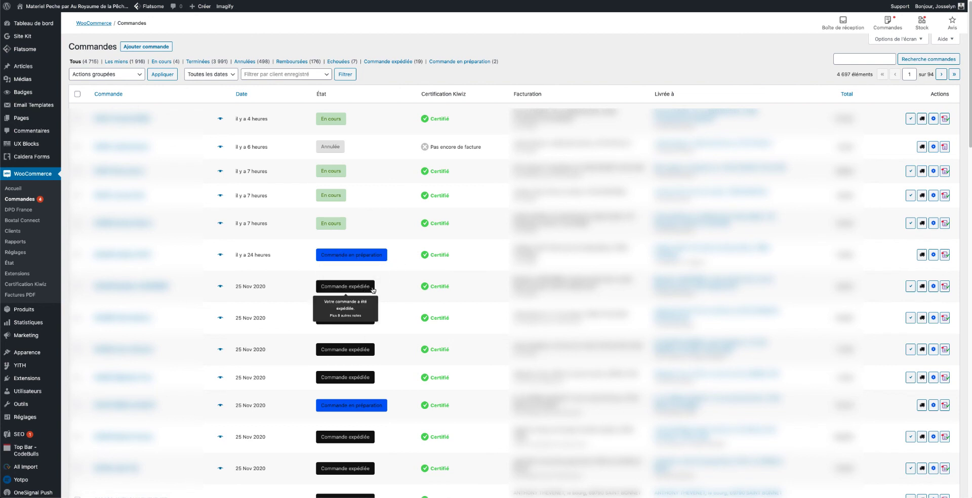